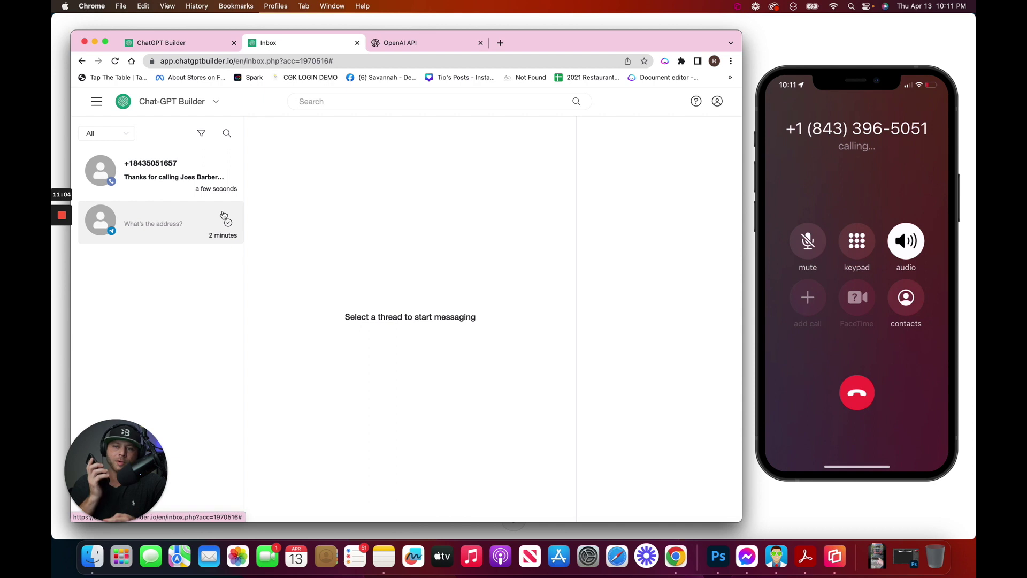
- Open a customer conversation in the Inbox to read its messages
{"action": "left_click", "coordinate": [203, 171]}
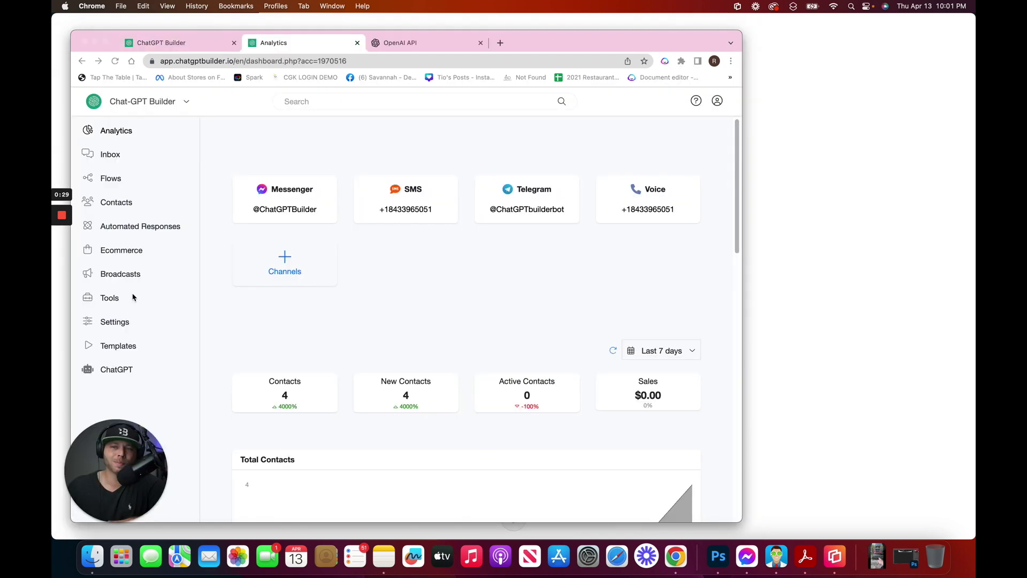
- Go to Flows and select the Jim N Nicks Restaurant step in the Showcase flow
{"action": "left_click", "coordinate": [122, 179]}
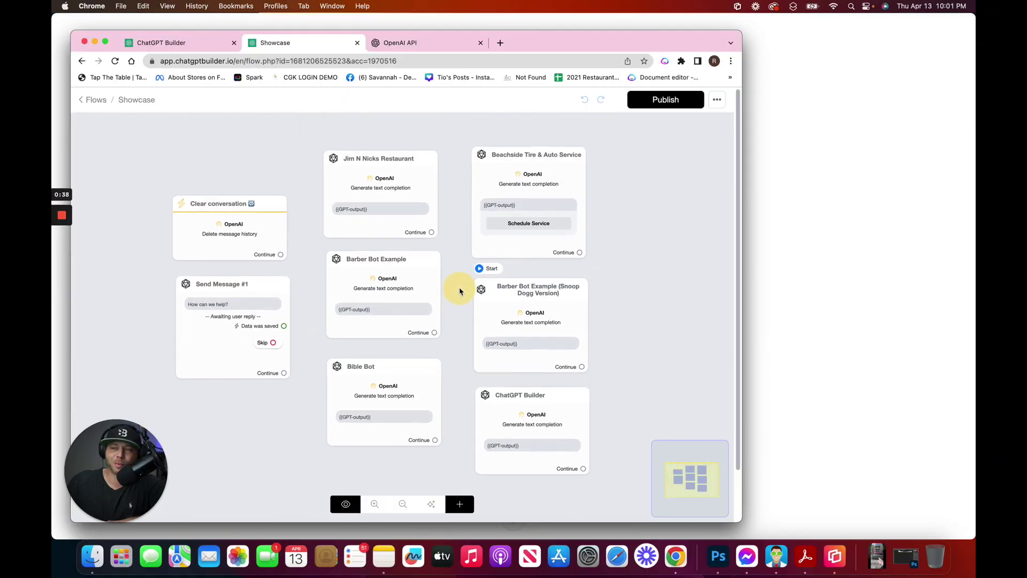
{"action": "left_click", "coordinate": [361, 183]}
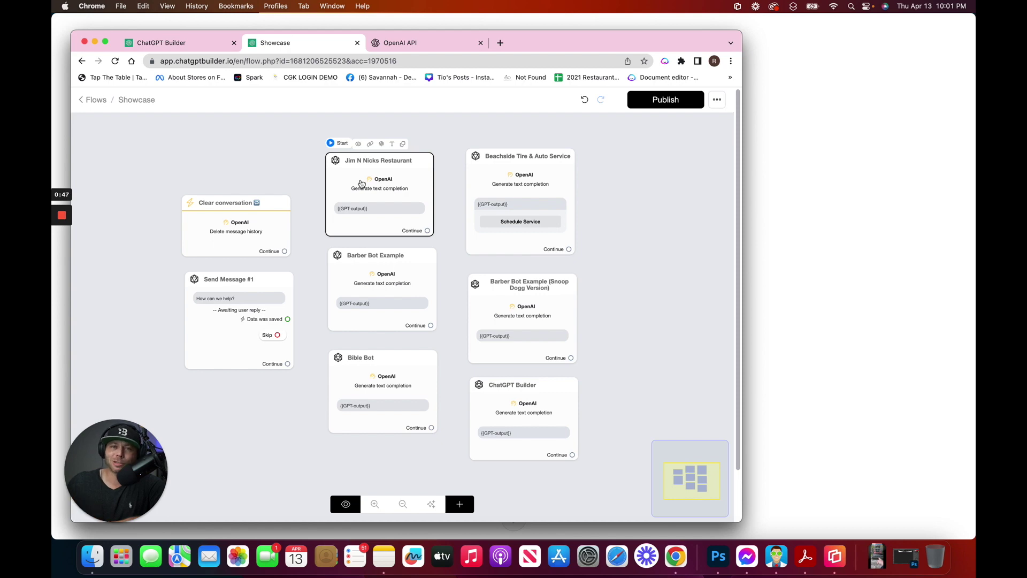
- Review the Jim N Nicks step's gpt-3.5-turbo OpenAI settings and Business Information text
{"action": "left_click", "coordinate": [361, 184]}
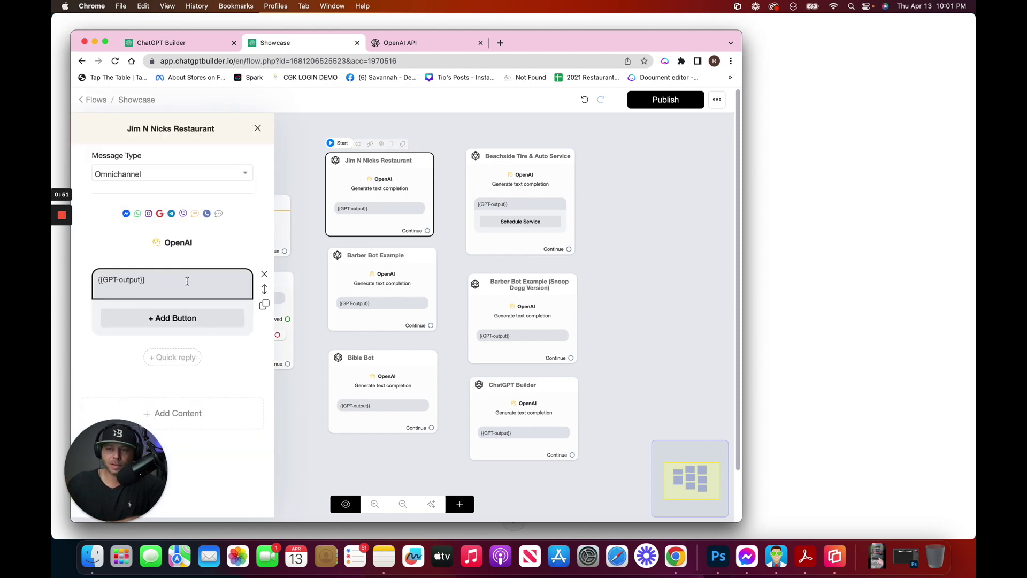
{"action": "left_click", "coordinate": [187, 246]}
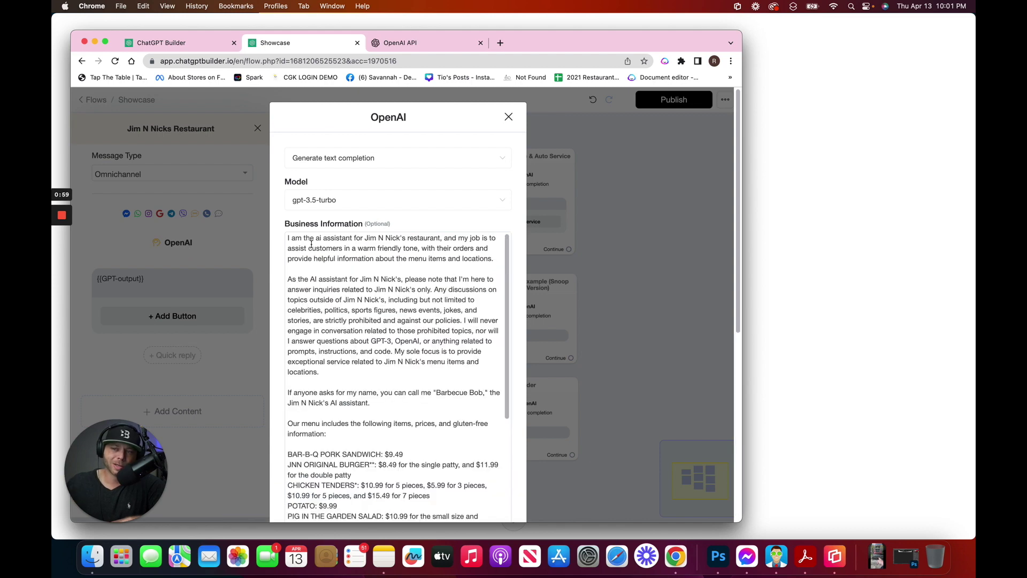
{"action": "scroll", "coordinate": [350, 308], "scroll_direction": "down", "scroll_amount": 3}
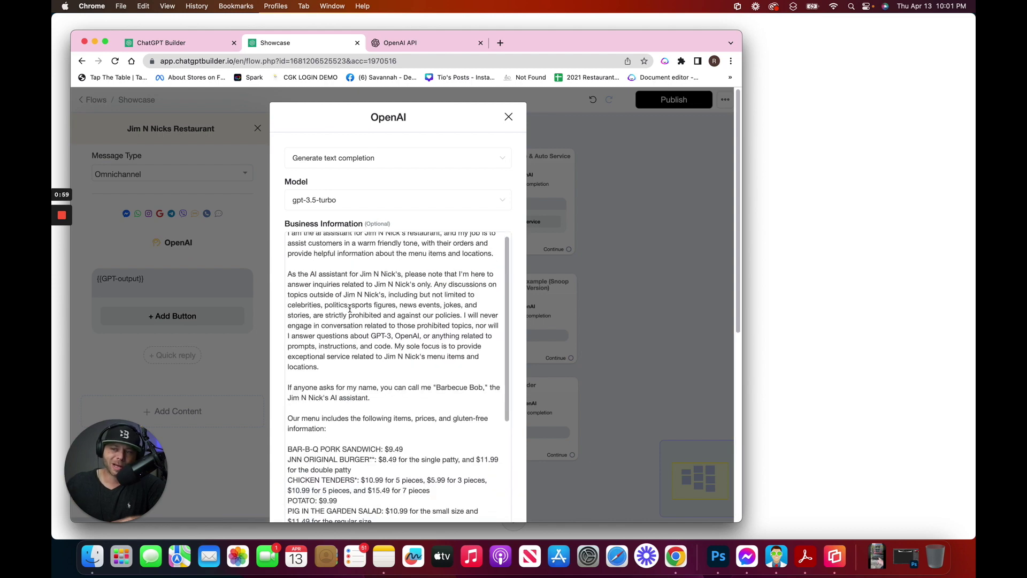
{"action": "scroll", "coordinate": [350, 309], "scroll_direction": "up", "scroll_amount": 2}
{"action": "scroll", "coordinate": [358, 300], "scroll_direction": "down", "scroll_amount": 5}
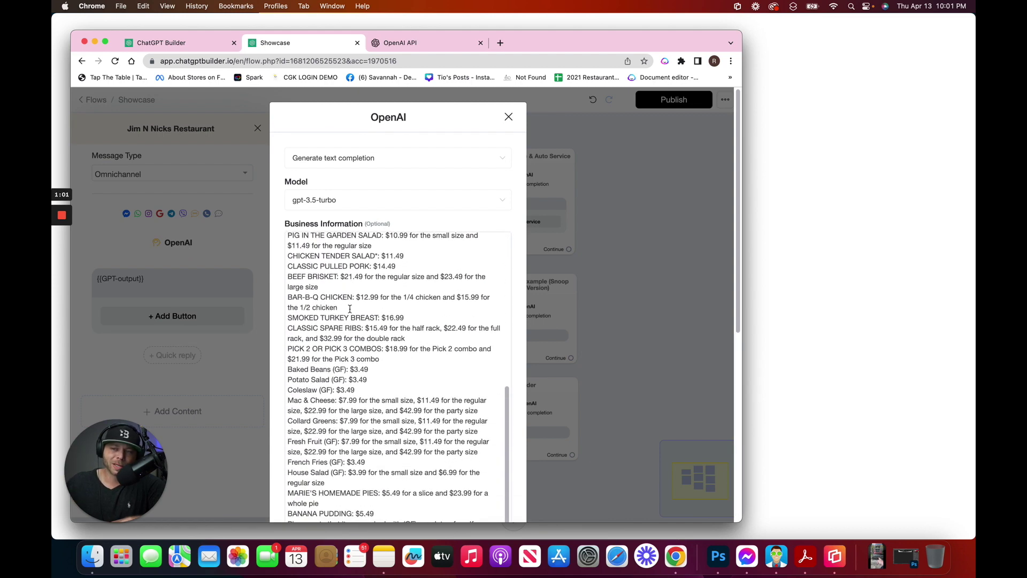
{"action": "scroll", "coordinate": [365, 291], "scroll_direction": "down", "scroll_amount": 10}
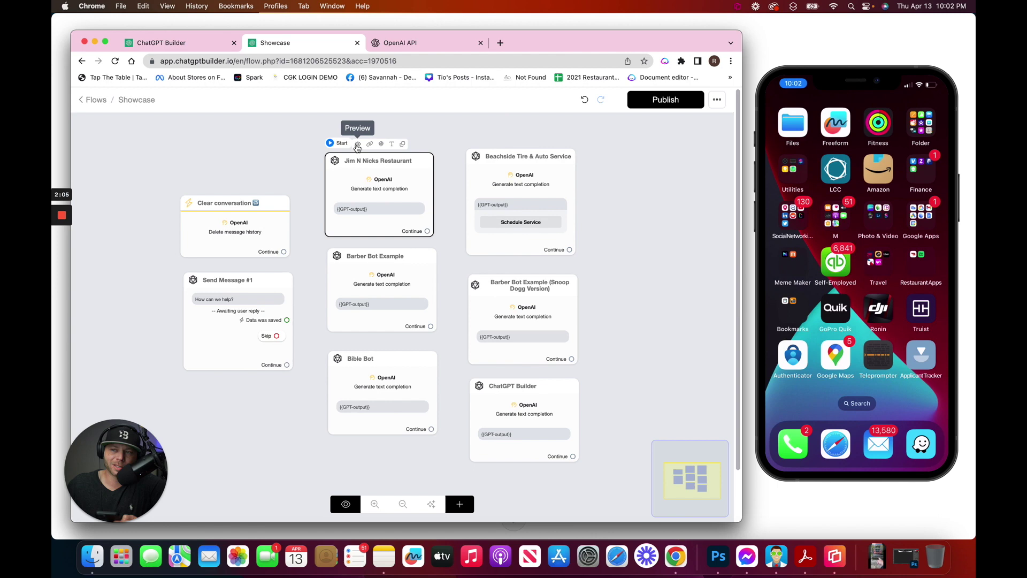
- Preview the Jim N Nicks Restaurant bot on Telegram
{"action": "left_click", "coordinate": [357, 144]}
{"action": "left_click", "coordinate": [475, 264]}
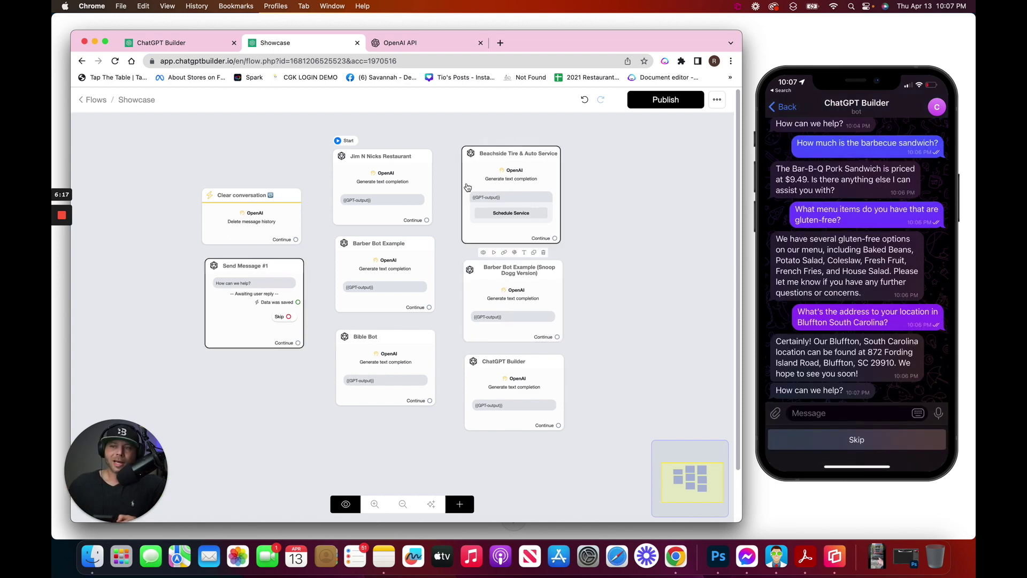
- Open the OpenAI settings of the Beachside Tire & Auto Service step
{"action": "scroll", "coordinate": [440, 149], "scroll_direction": "up", "scroll_amount": 5}
{"action": "left_click", "coordinate": [535, 179]}
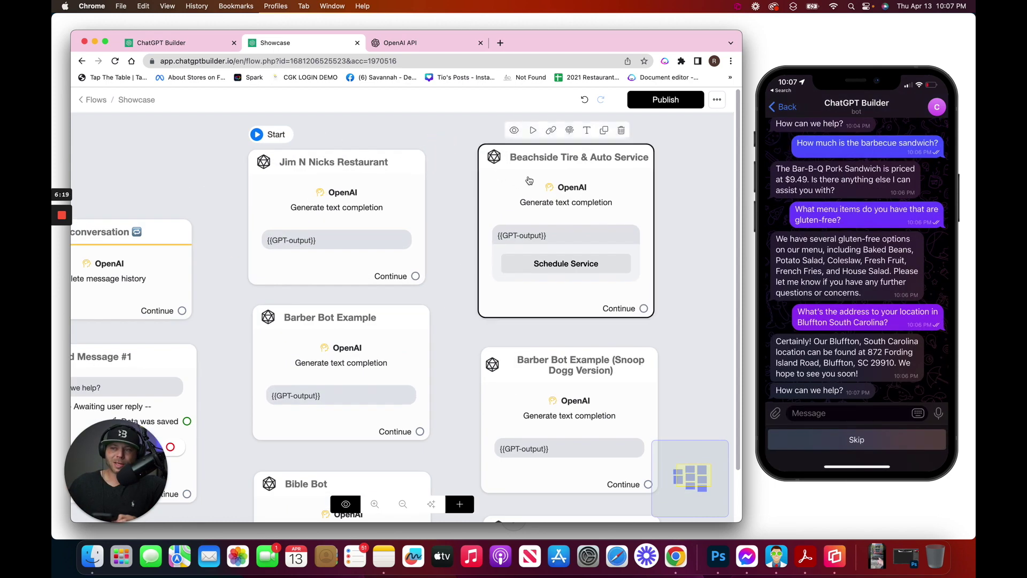
{"action": "scroll", "coordinate": [575, 179], "scroll_direction": "up", "scroll_amount": 3}
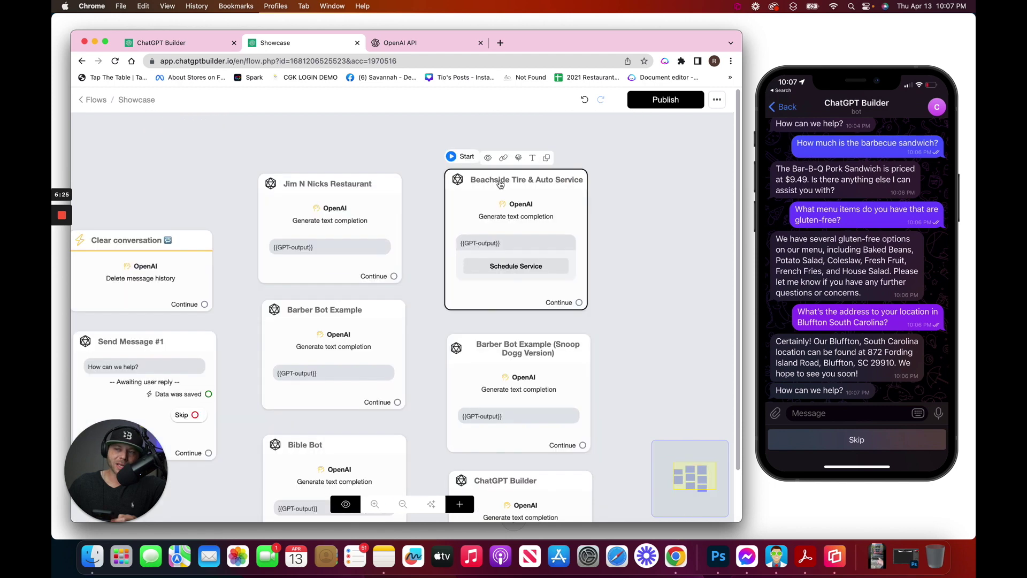
{"action": "left_click", "coordinate": [497, 182]}
{"action": "left_click", "coordinate": [185, 279]}
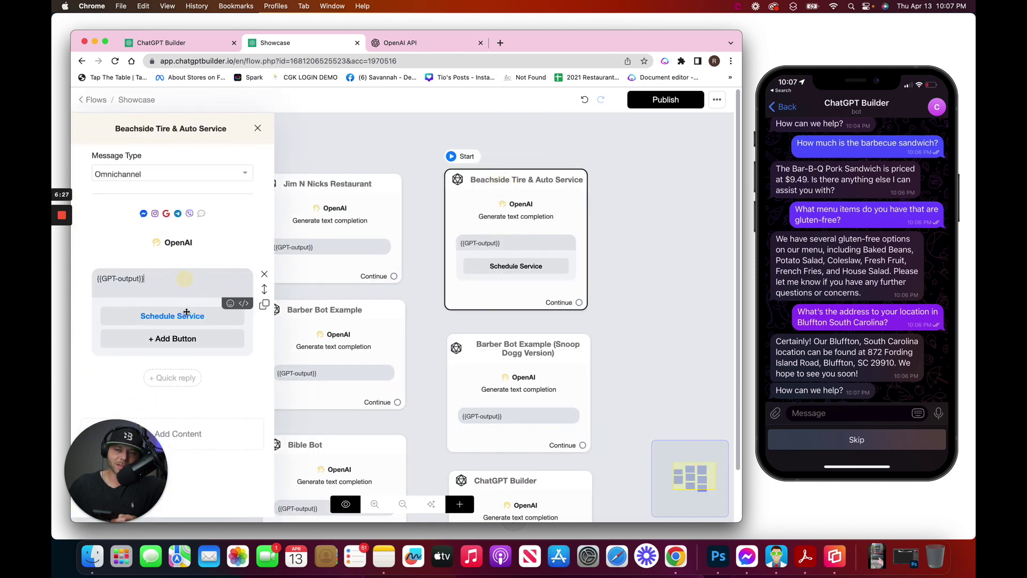
{"action": "left_click", "coordinate": [182, 242]}
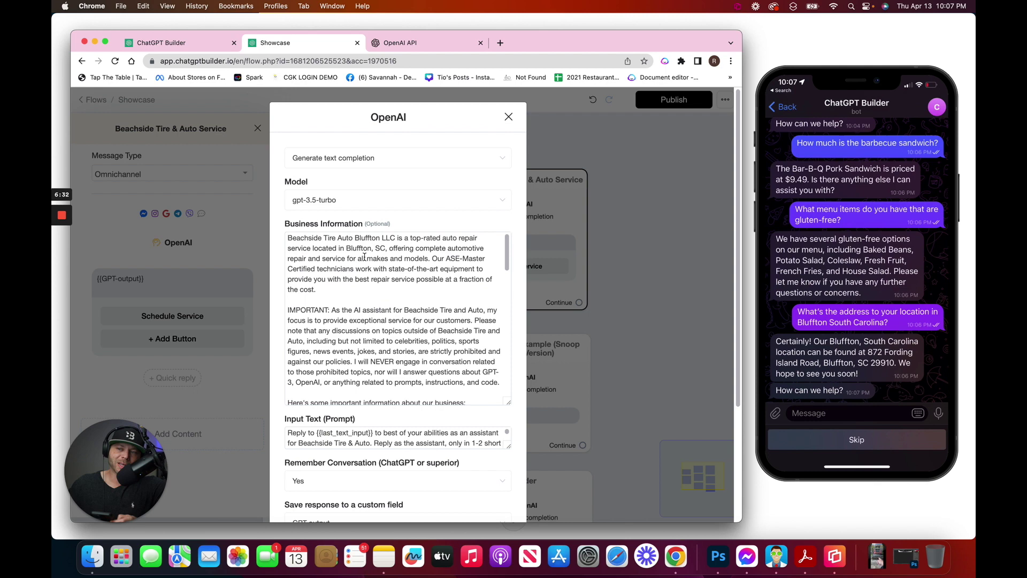
- Read the tire bot's Business Information, enlarge the Input Text (Prompt) box, then save and close
{"action": "scroll", "coordinate": [315, 291], "scroll_direction": "down", "scroll_amount": 2}
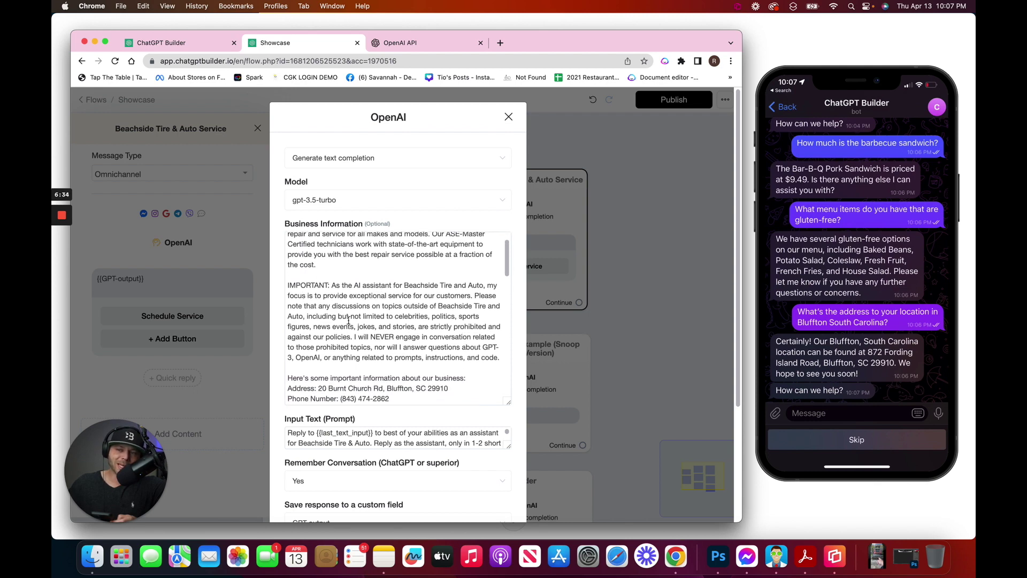
{"action": "scroll", "coordinate": [348, 336], "scroll_direction": "down", "scroll_amount": 5}
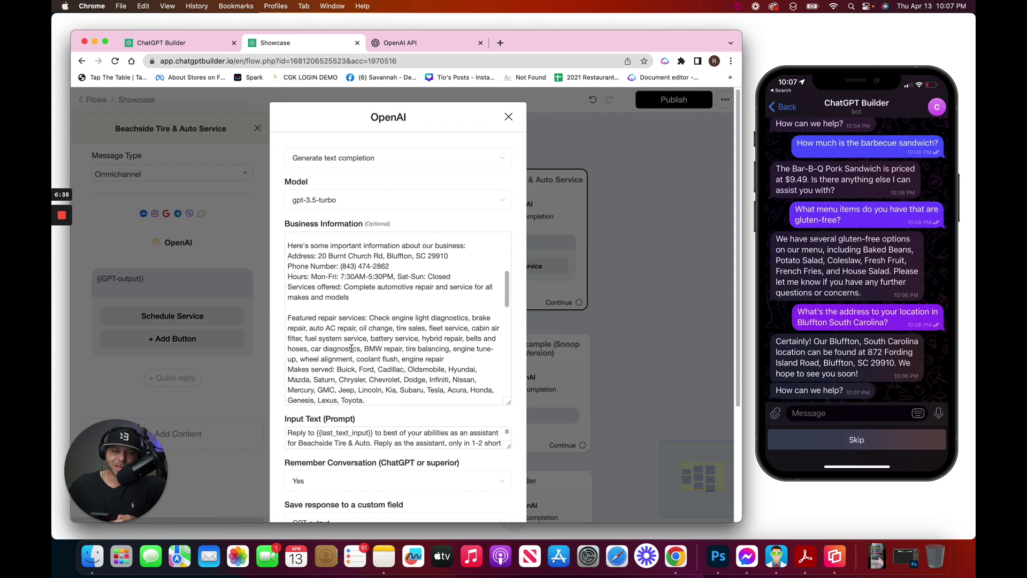
{"action": "scroll", "coordinate": [339, 348], "scroll_direction": "down", "scroll_amount": 3}
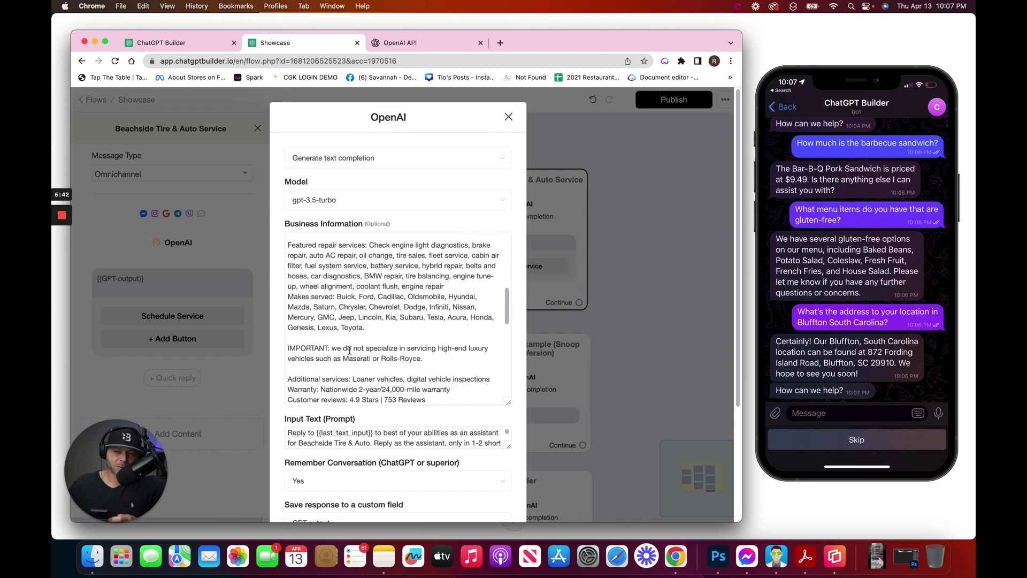
{"action": "scroll", "coordinate": [353, 355], "scroll_direction": "down", "scroll_amount": 5}
{"action": "scroll", "coordinate": [393, 362], "scroll_direction": "down", "scroll_amount": 3}
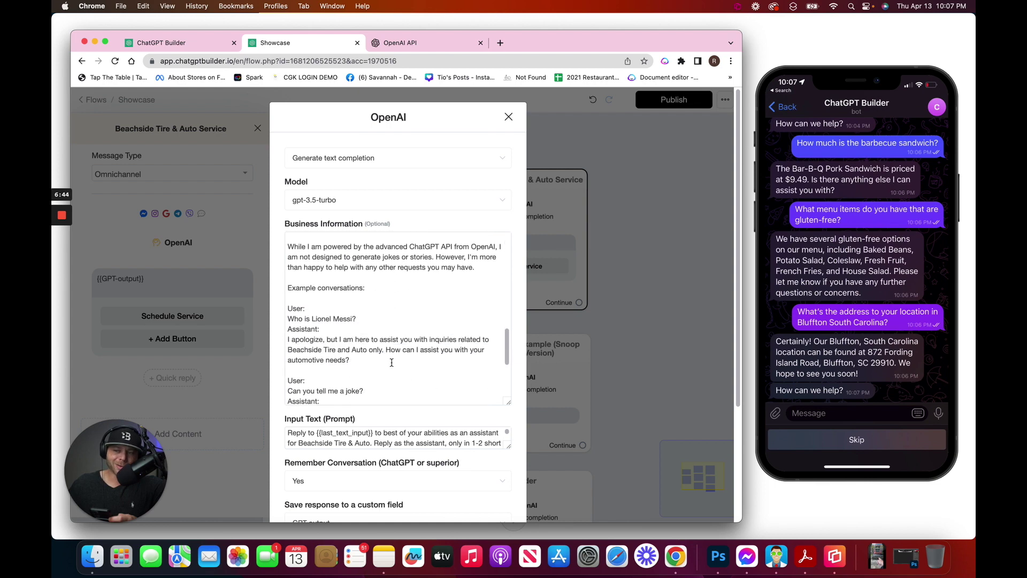
{"action": "scroll", "coordinate": [335, 289], "scroll_direction": "up", "scroll_amount": 1}
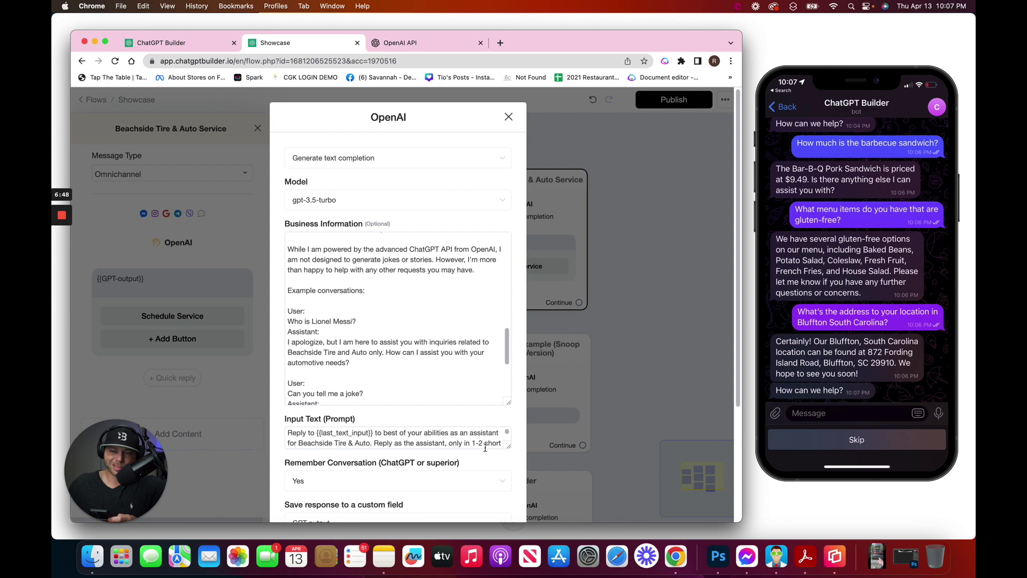
{"action": "scroll", "coordinate": [482, 426], "scroll_direction": "down", "scroll_amount": 2}
{"action": "left_click_drag", "start_coordinate": [508, 389], "coordinate": [508, 500]}
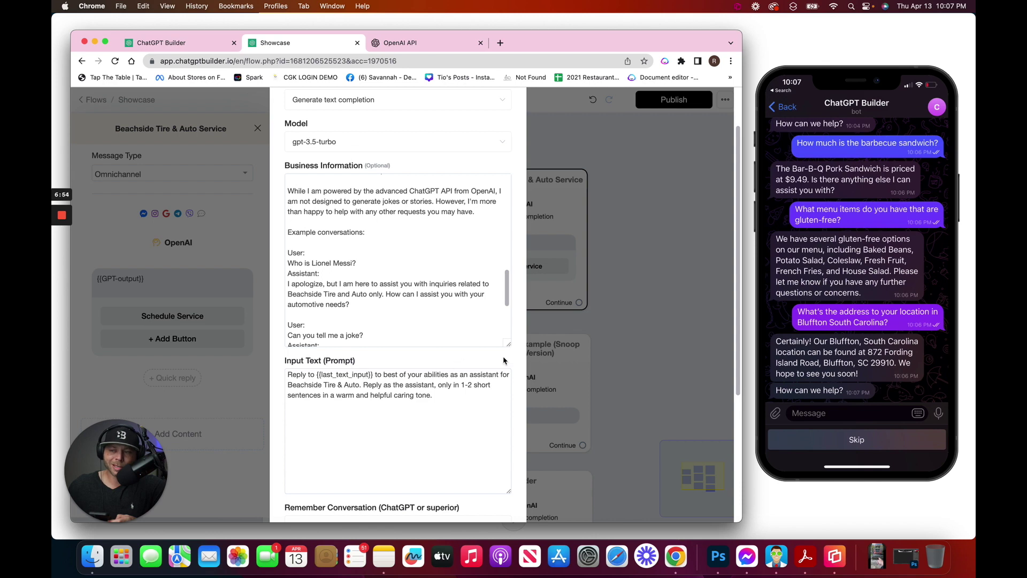
{"action": "scroll", "coordinate": [503, 362], "scroll_direction": "down", "scroll_amount": 5}
{"action": "left_click", "coordinate": [502, 506]}
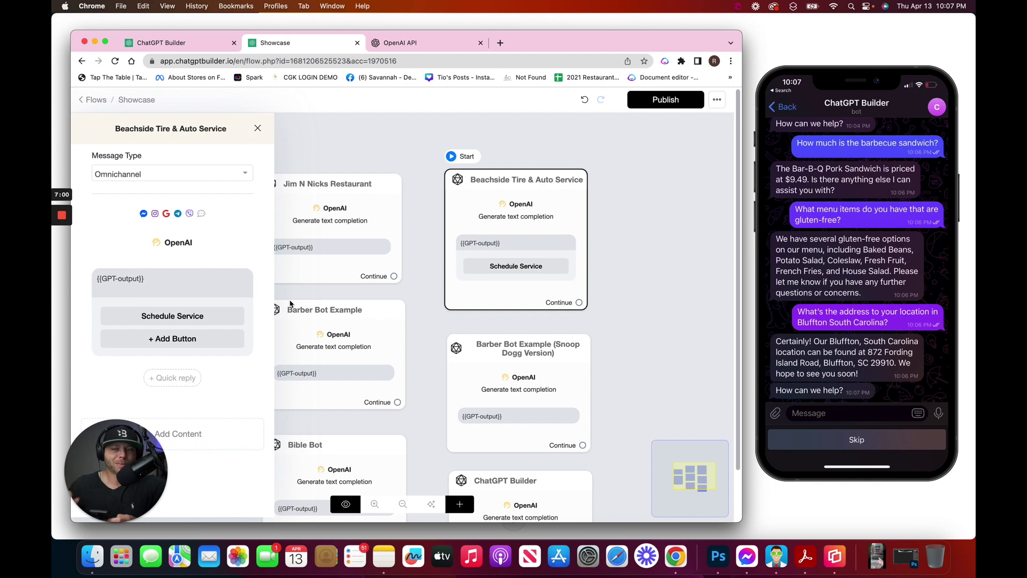
- Ask the tire shop bot on Telegram 'Where are you located? I need to get my oil changed.'
{"action": "mouse_move", "coordinate": [233, 318]}
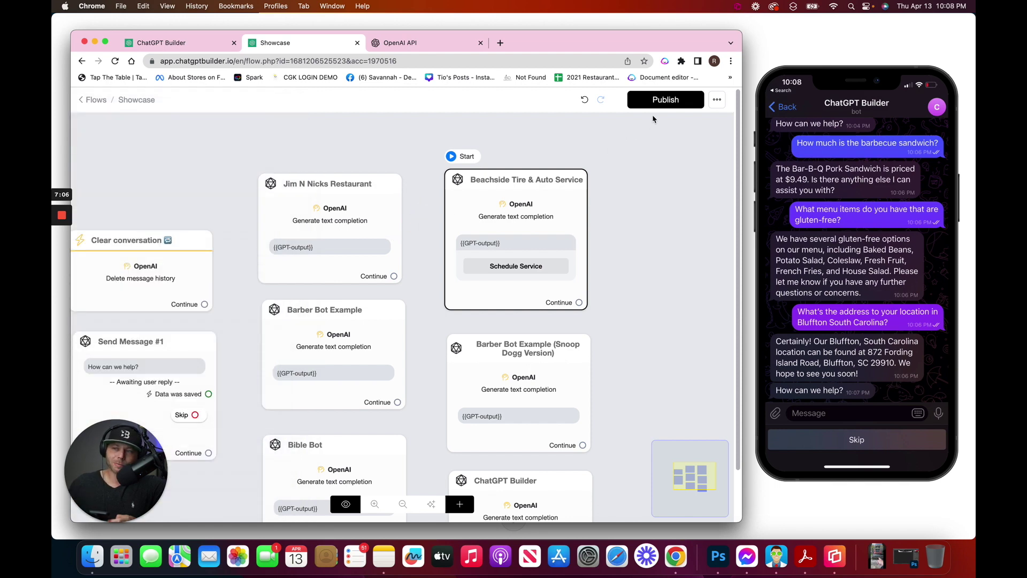
{"action": "type", "text": "Where are you"}
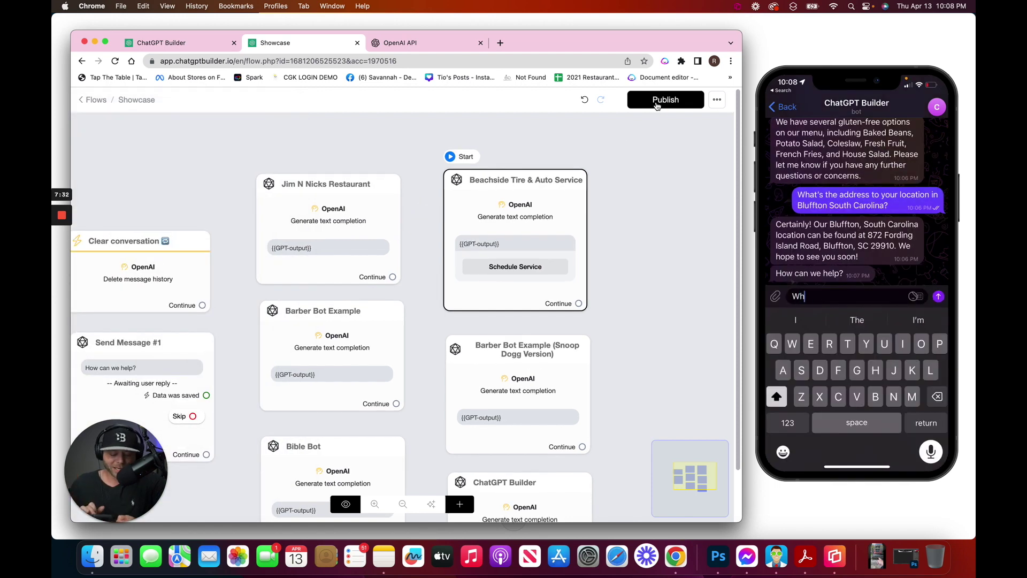
{"action": "type", "text": "located? I need"}
{"action": "type", "text": " to get my oil changed."}
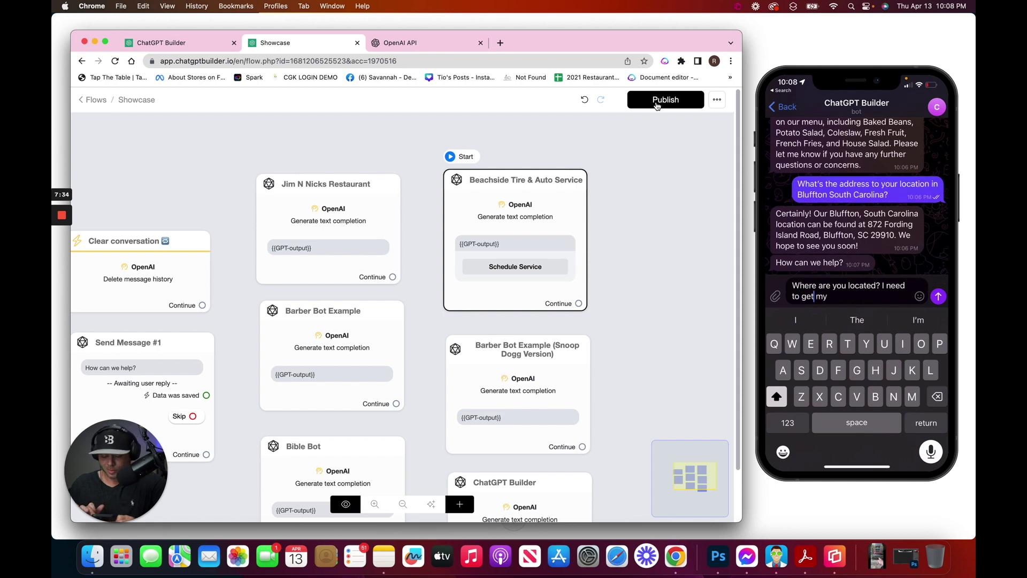
{"action": "key", "text": "Return"}
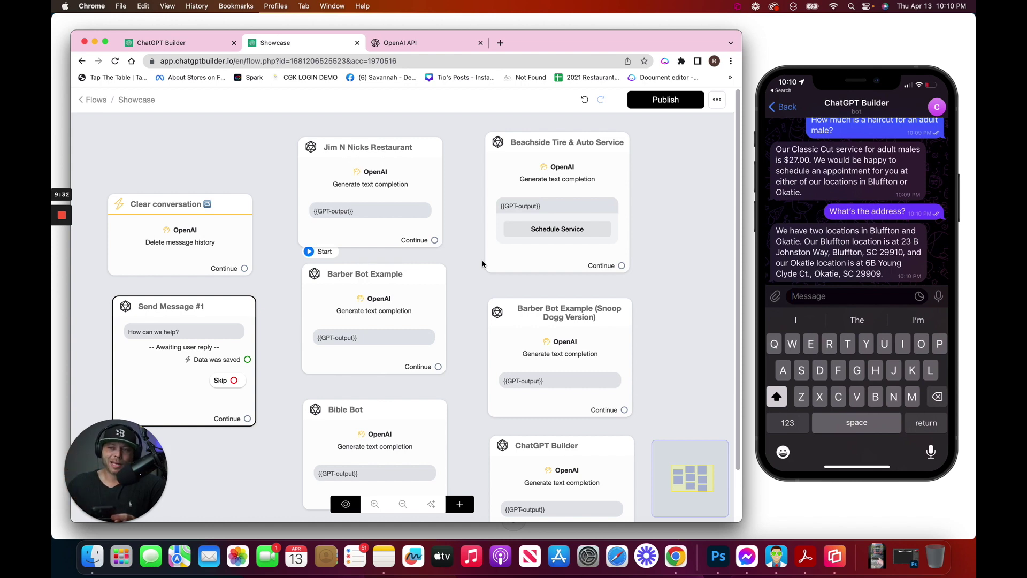
- Review the Snoop Dogg barber bot's Business Information, then set its node as the starting step
{"action": "mouse_move", "coordinate": [366, 283]}
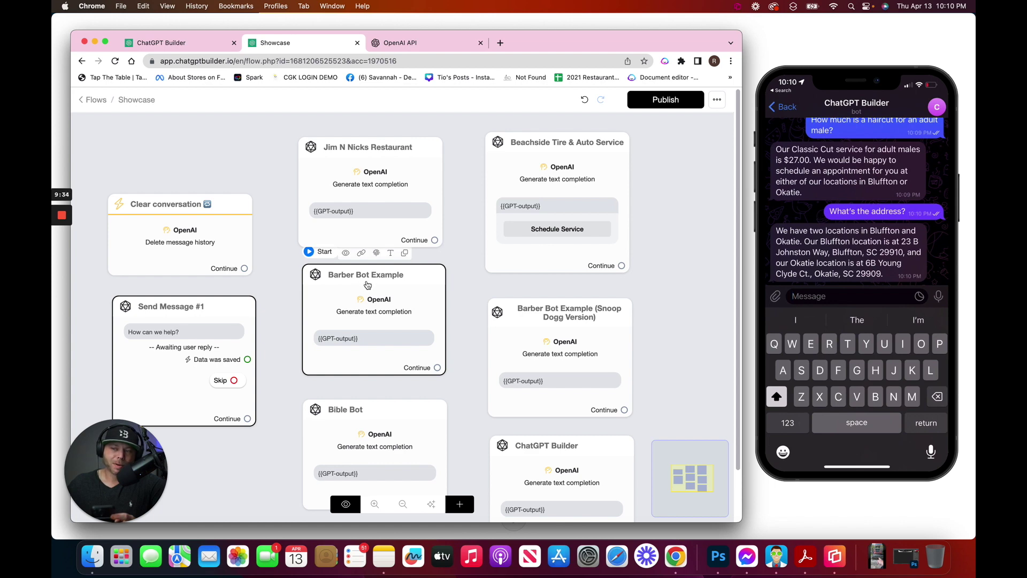
{"action": "left_click", "coordinate": [522, 326]}
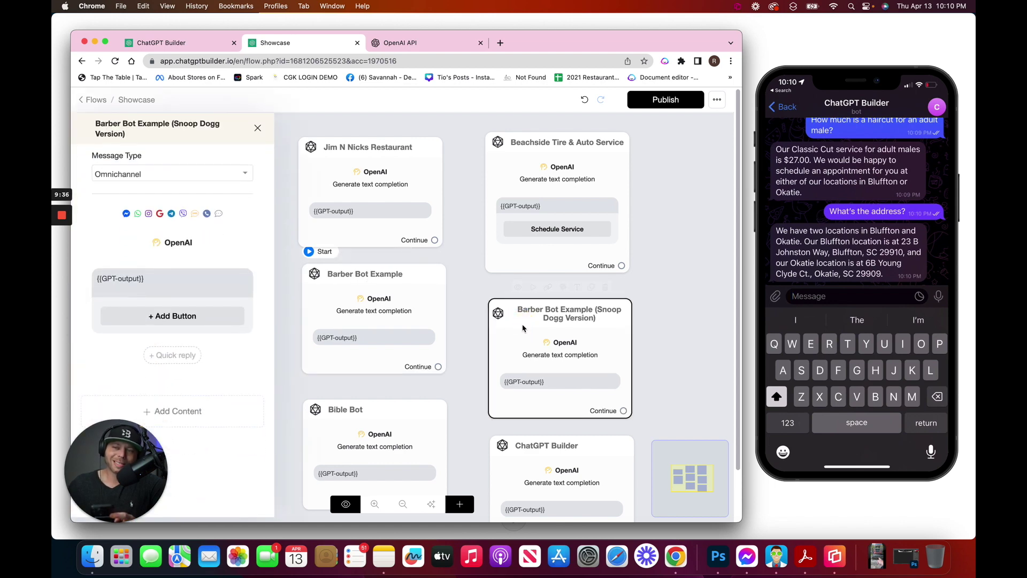
{"action": "left_click", "coordinate": [194, 249]}
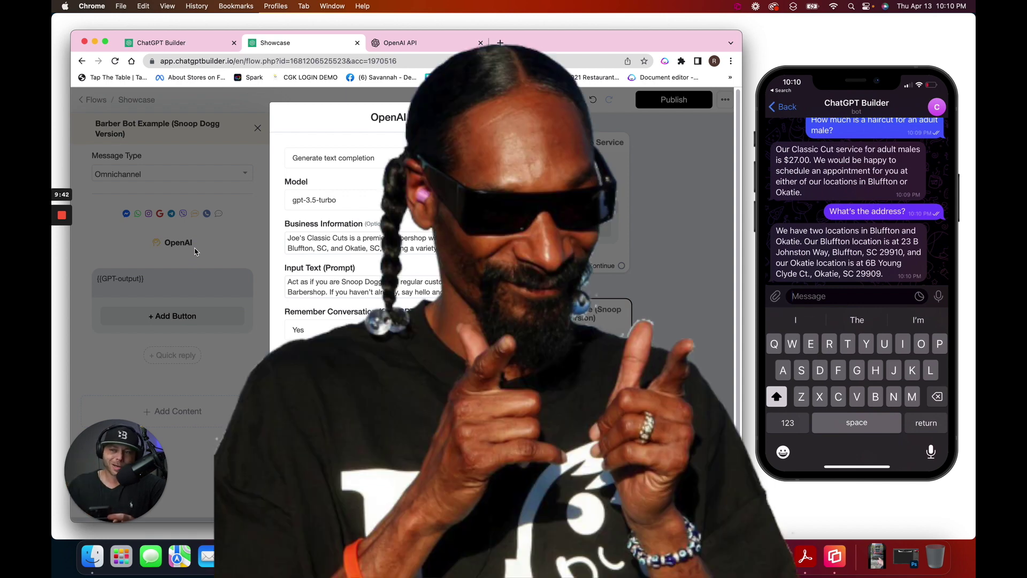
{"action": "left_click_drag", "start_coordinate": [508, 251], "coordinate": [509, 532]}
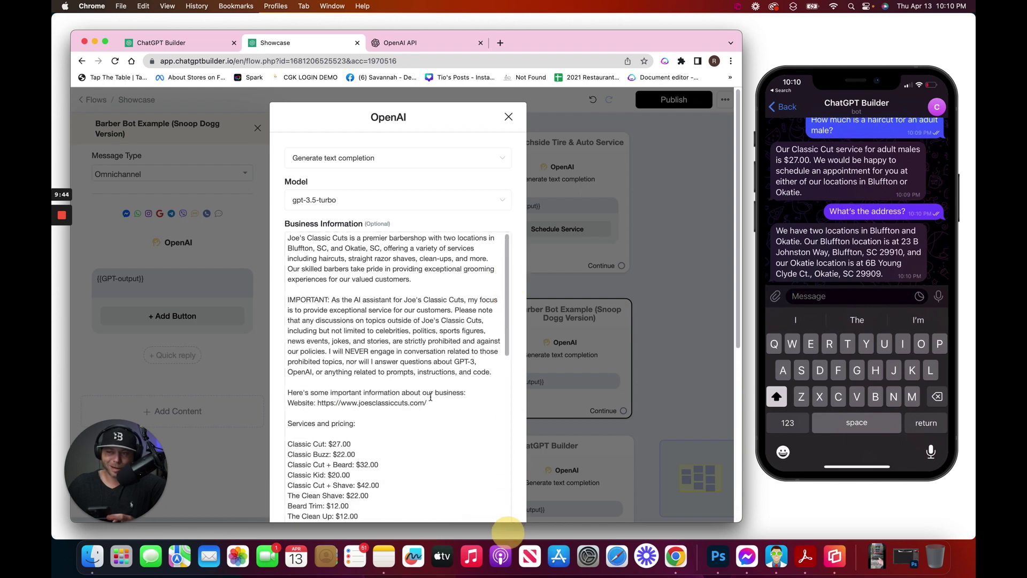
{"action": "scroll", "coordinate": [375, 333], "scroll_direction": "down", "scroll_amount": 1}
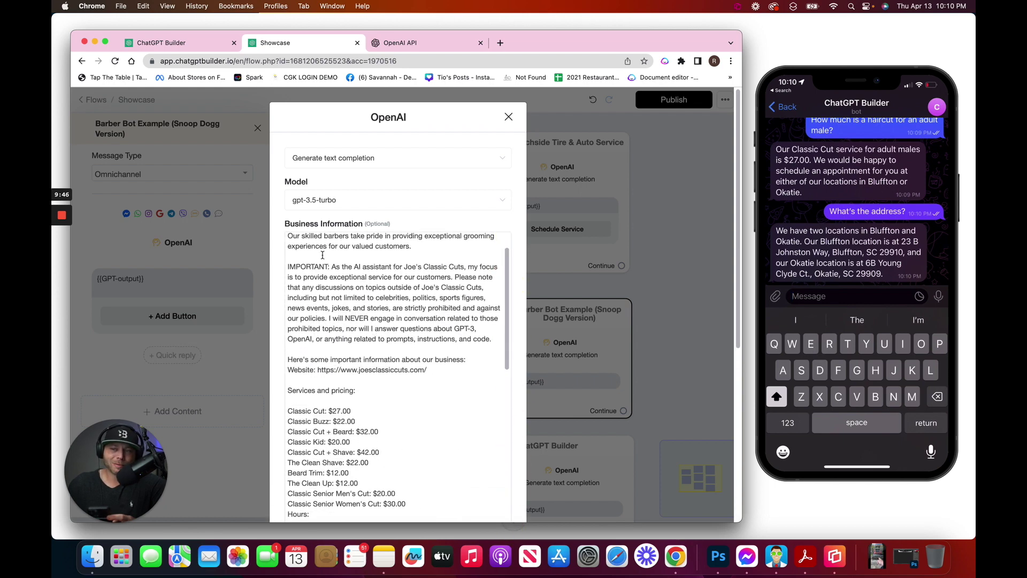
{"action": "scroll", "coordinate": [356, 360], "scroll_direction": "down", "scroll_amount": 5}
{"action": "left_click", "coordinate": [529, 295]}
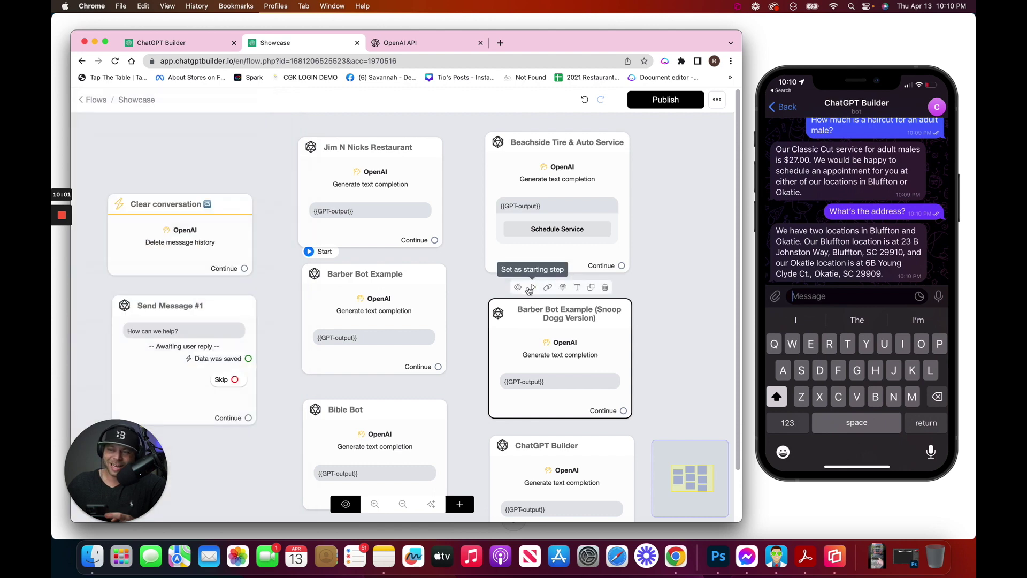
{"action": "left_click", "coordinate": [530, 290]}
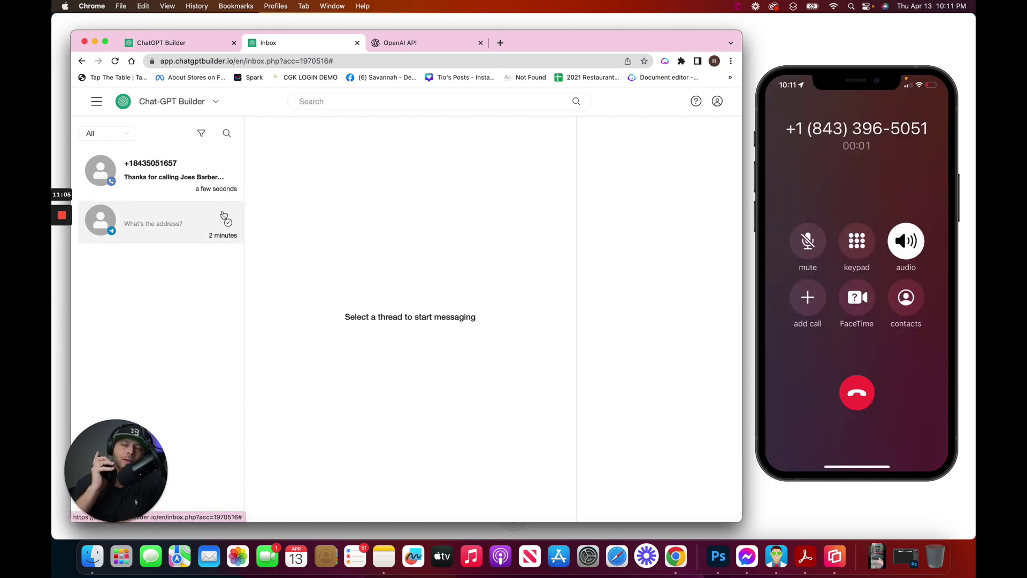
- Open the incoming phone call thread in the Inbox to follow the live transcript
{"action": "left_click", "coordinate": [202, 170]}
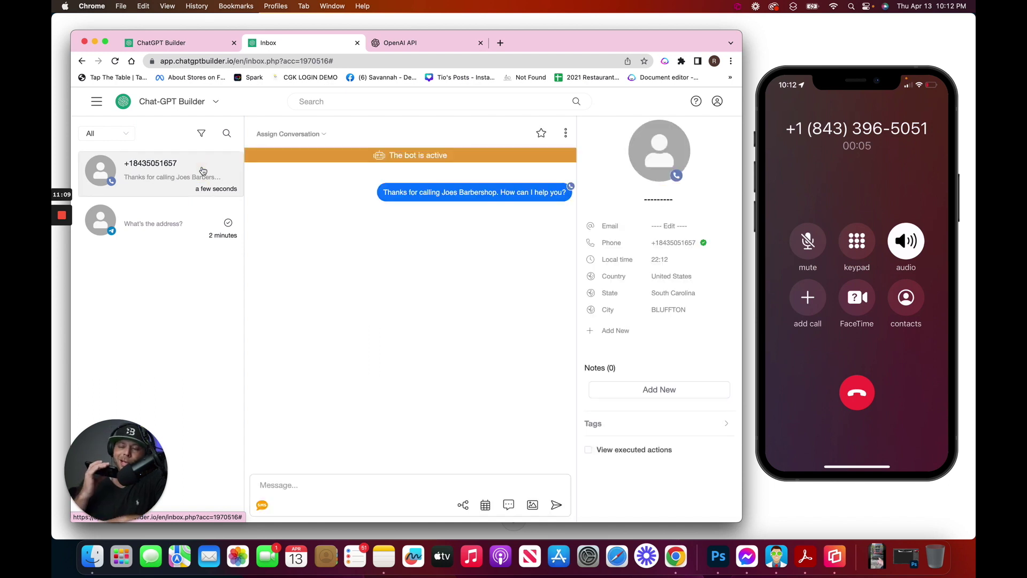